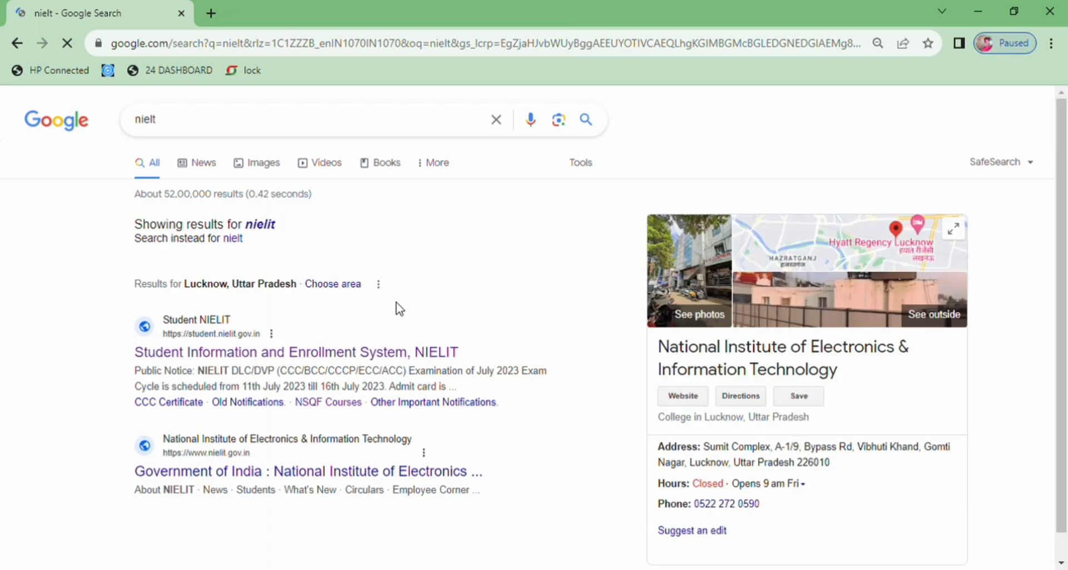
# Step: Open the 'Student Information and Enrollment System, NIELIT' result from the Google search for nielit
pyautogui.click(297, 365)
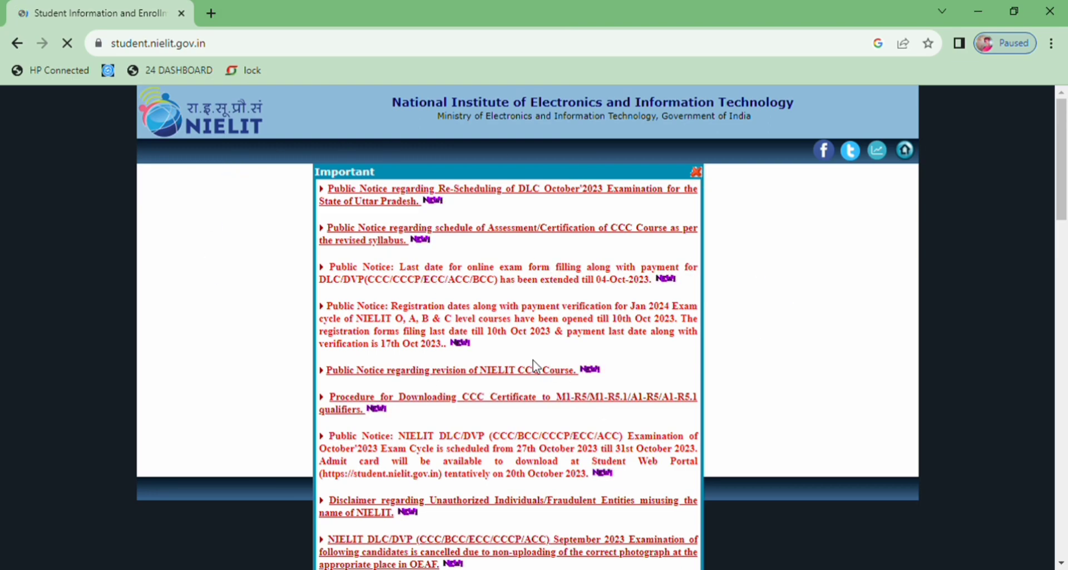
# Step: Close the Important notices popup and scroll down the portal home page
pyautogui.click(696, 172)
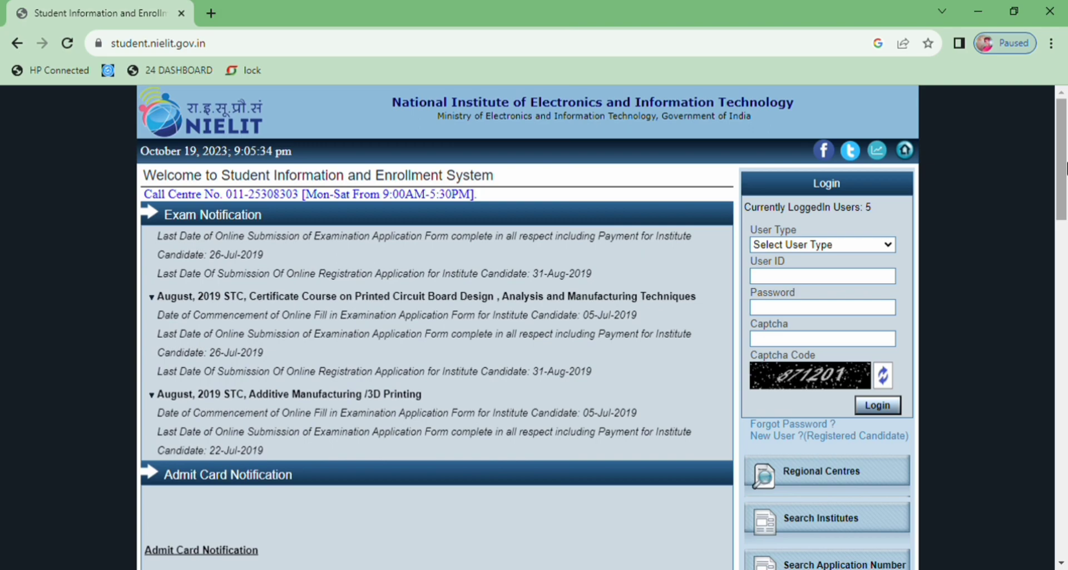
pyautogui.moveTo(1065, 167); pyautogui.dragTo(1061, 297)
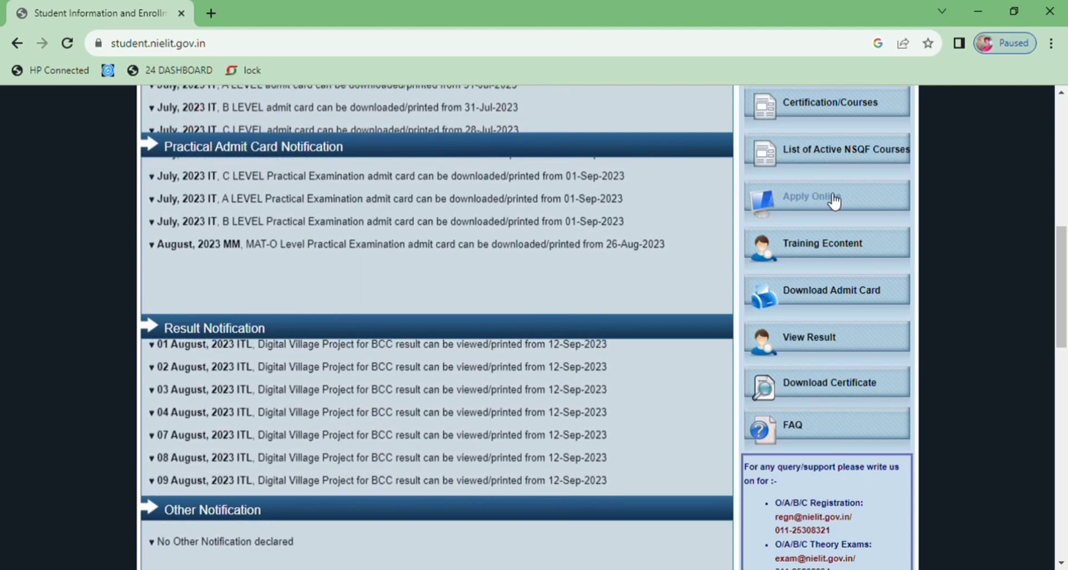
# Step: Go to Apply Online and bring the top of the Courses list into view
pyautogui.click(833, 201)
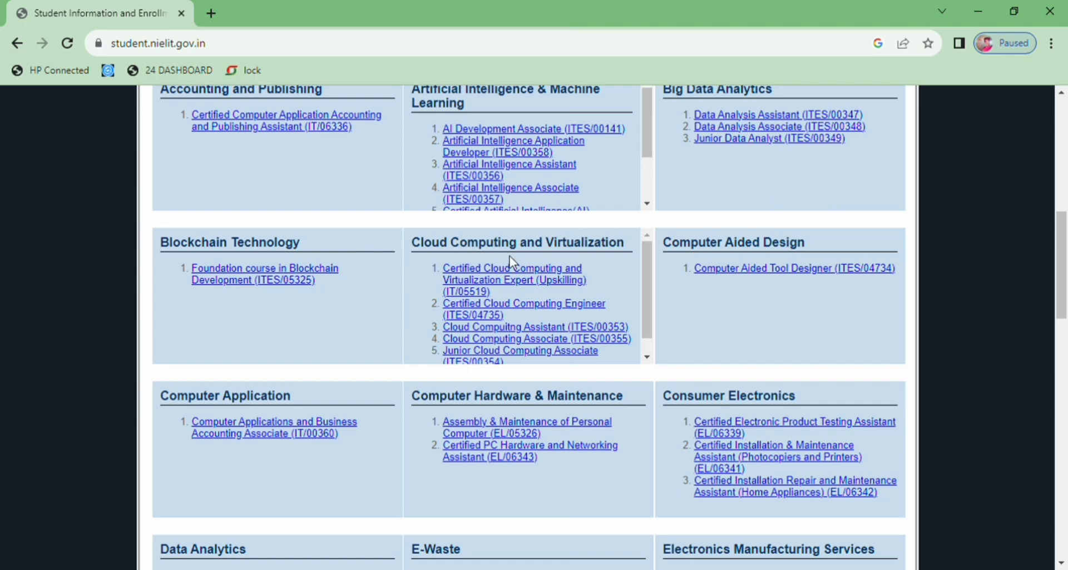
pyautogui.scroll(1, 1063, 238)
pyautogui.moveTo(1063, 238); pyautogui.dragTo(1063, 93)
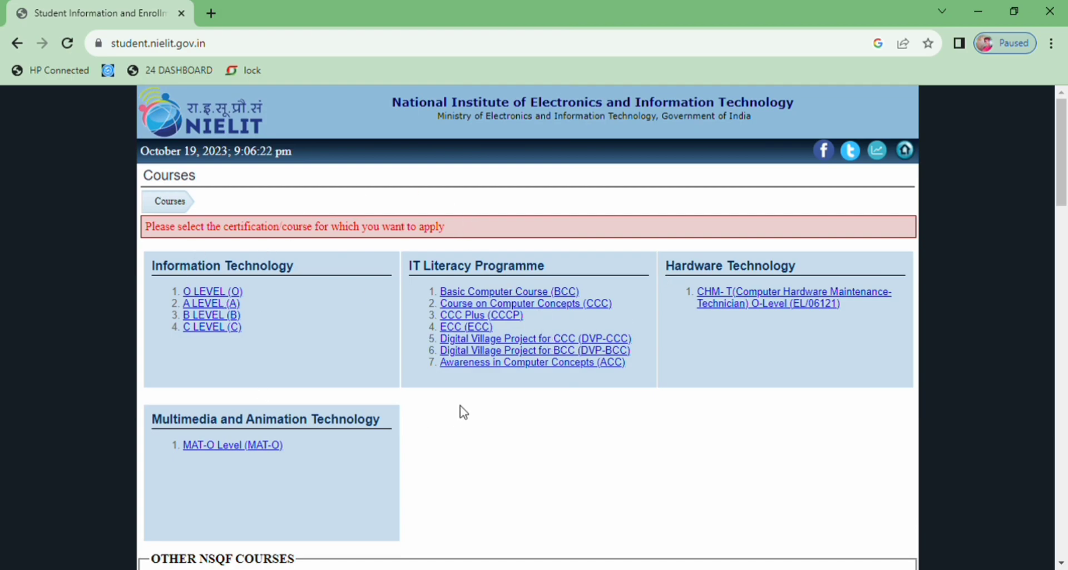
pyautogui.moveTo(1062, 134)
pyautogui.mouseDown()
pyautogui.moveTo(1066, 489)
pyautogui.moveTo(1066, 139)
pyautogui.mouseUp()
# Step: Choose Course on Computer Concepts (CCC) and scroll through its guidelines to the Declaration
pyautogui.click(531, 308)
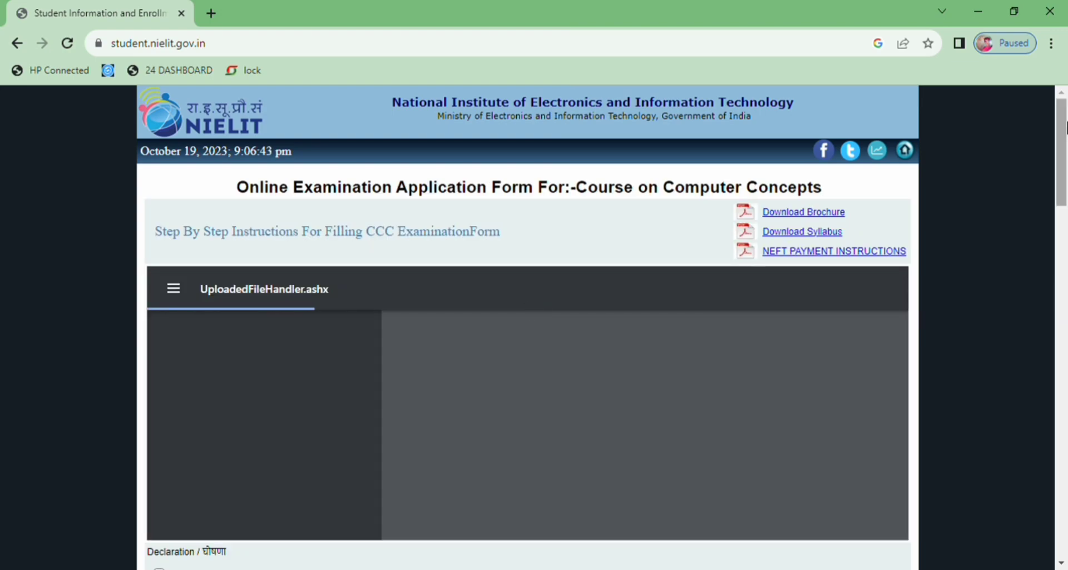
pyautogui.moveTo(1065, 126); pyautogui.dragTo(1063, 149)
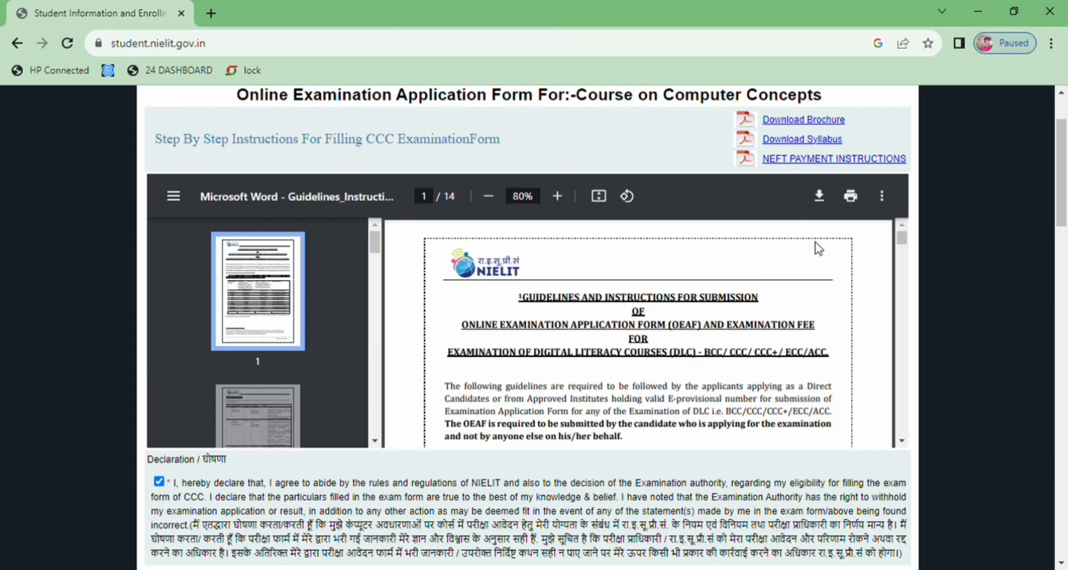
pyautogui.moveTo(906, 238); pyautogui.dragTo(901, 406)
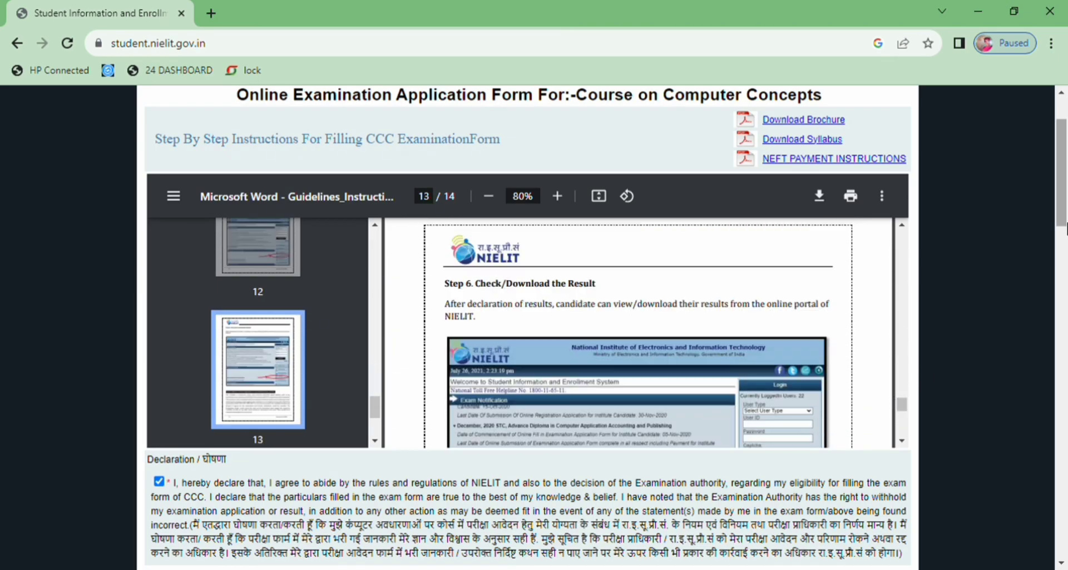
pyautogui.scroll(-3, 560, 389)
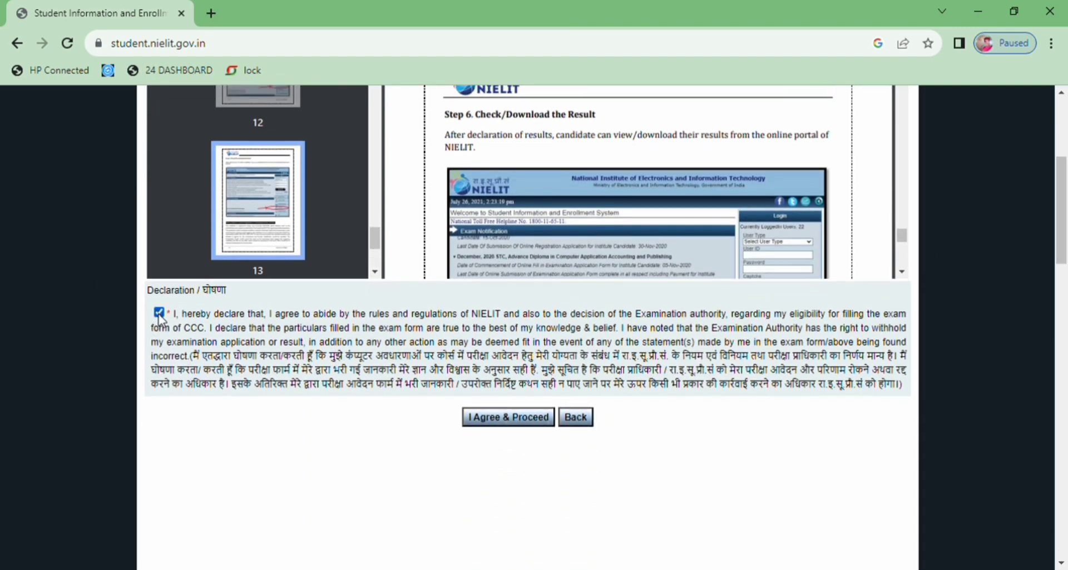
# Step: Accept the declaration with I Agree & Proceed and return to the top of the form
pyautogui.click(501, 422)
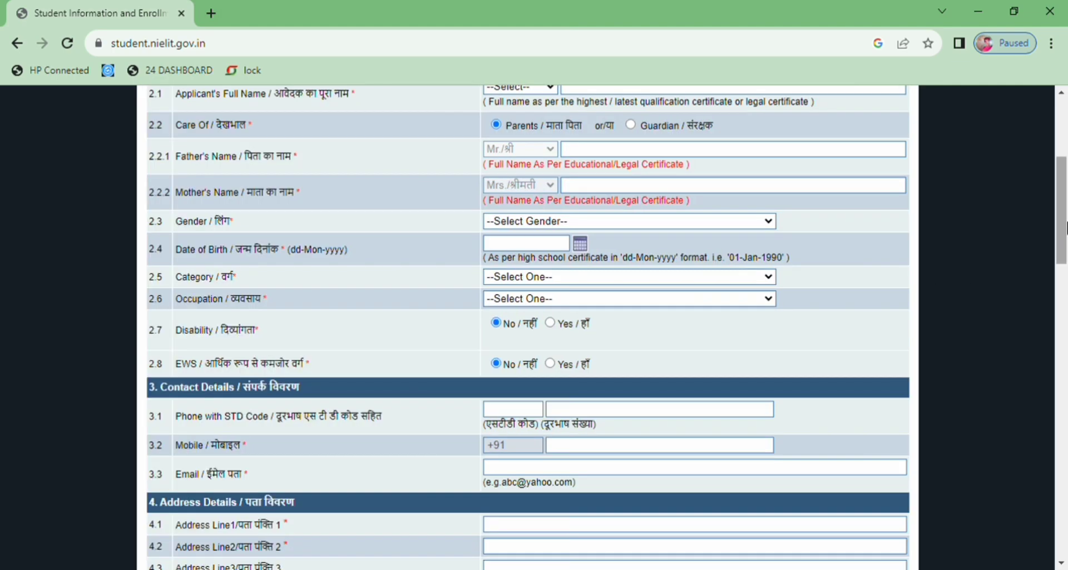
pyautogui.moveTo(1065, 227); pyautogui.dragTo(1065, 253)
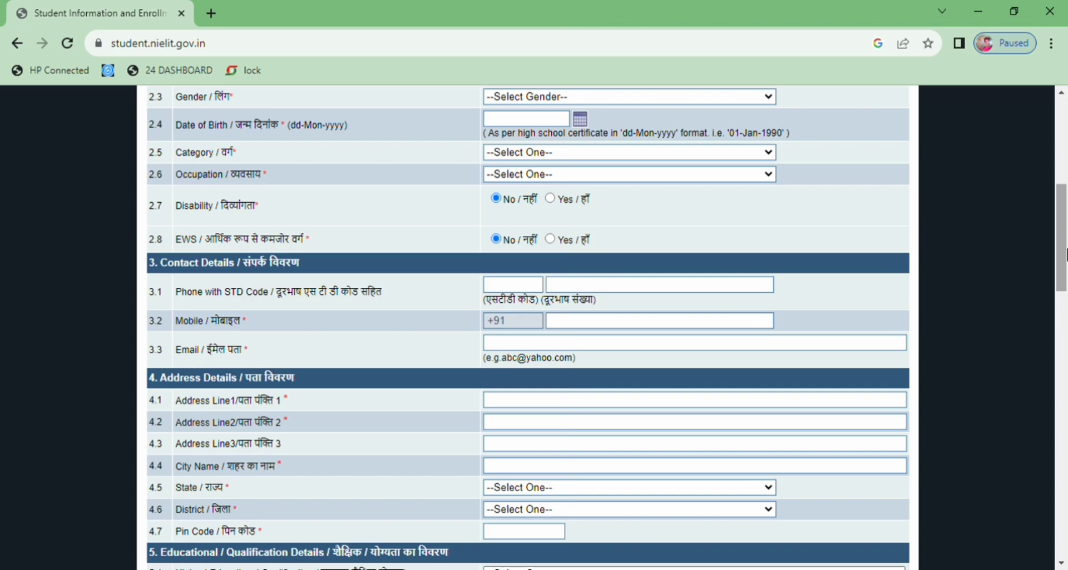
pyautogui.moveTo(1066, 255); pyautogui.dragTo(1065, 167)
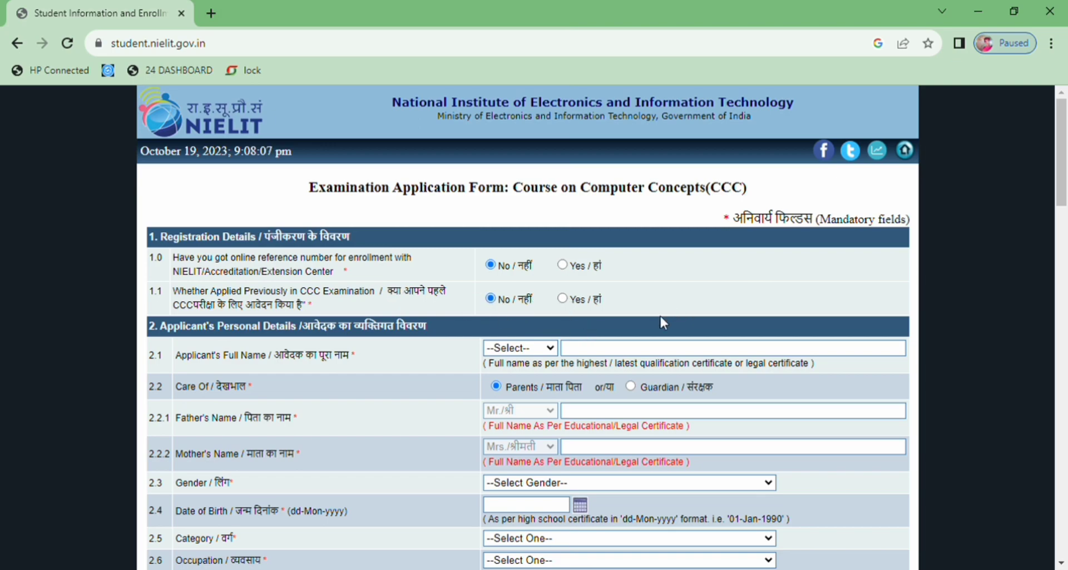
# Step: Set the title to Mr. and enter the applicant's, father's and mother's names
pyautogui.click(512, 381)
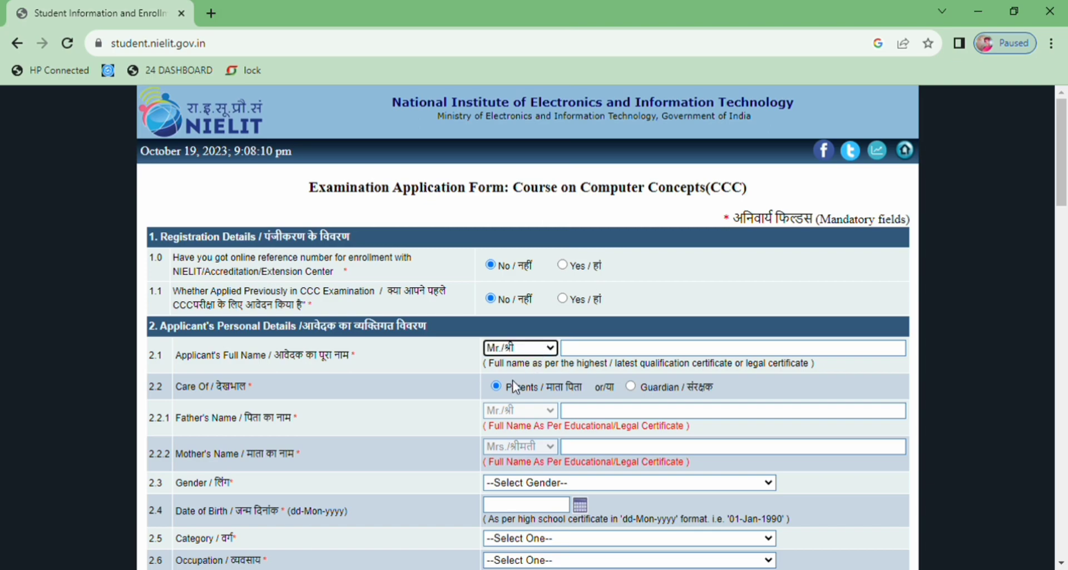
pyautogui.click(611, 354)
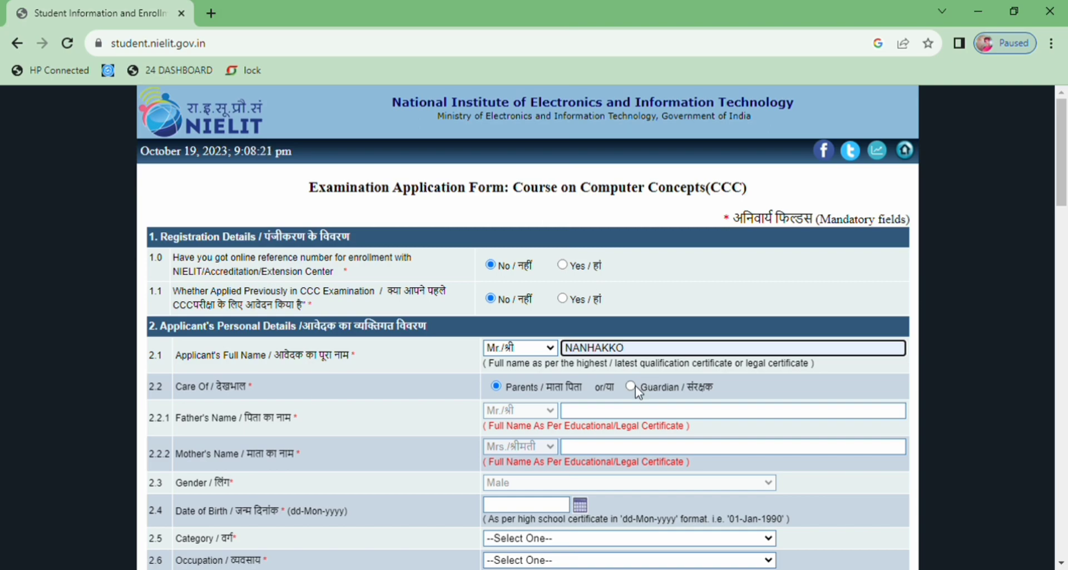
pyautogui.click(575, 416)
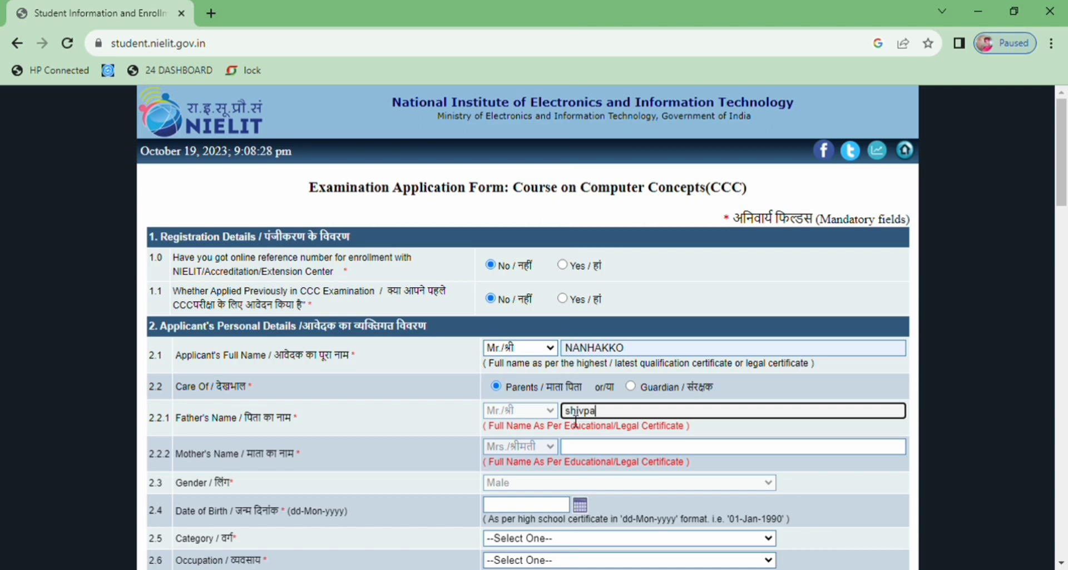
pyautogui.click(574, 452)
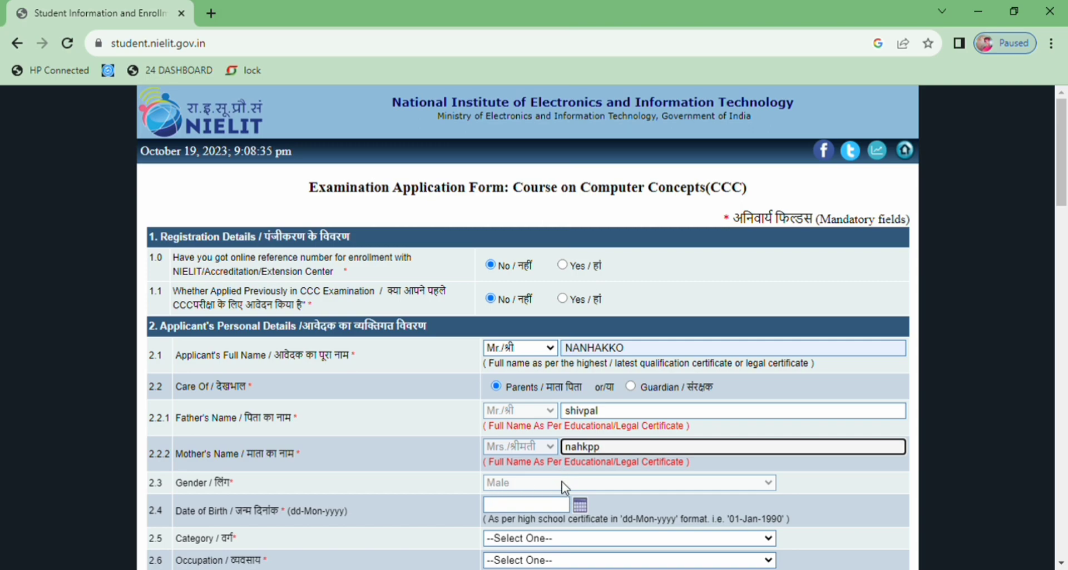
pyautogui.click(515, 510)
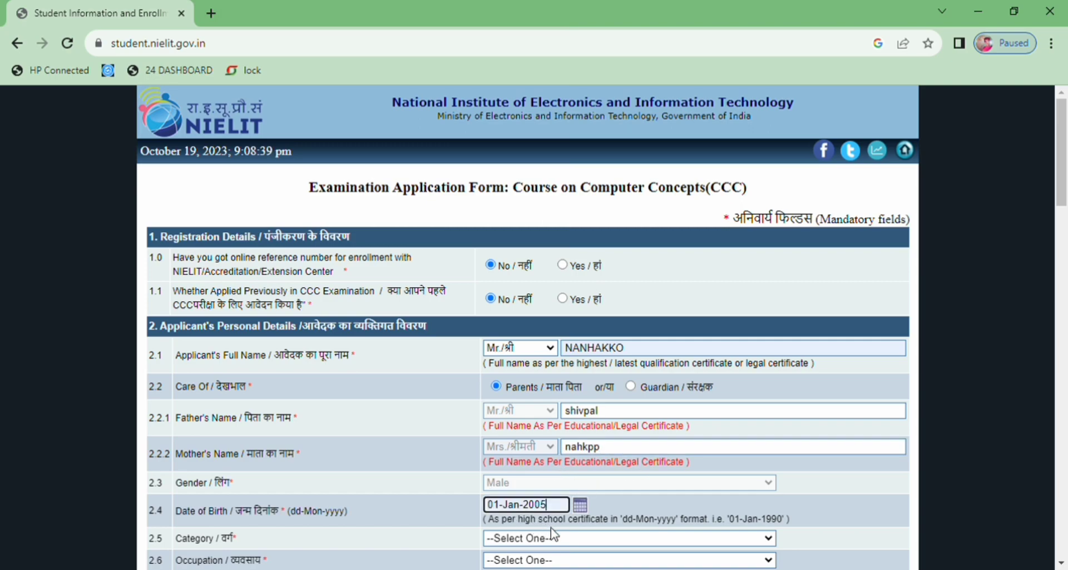
pyautogui.scroll(-3, 540, 327)
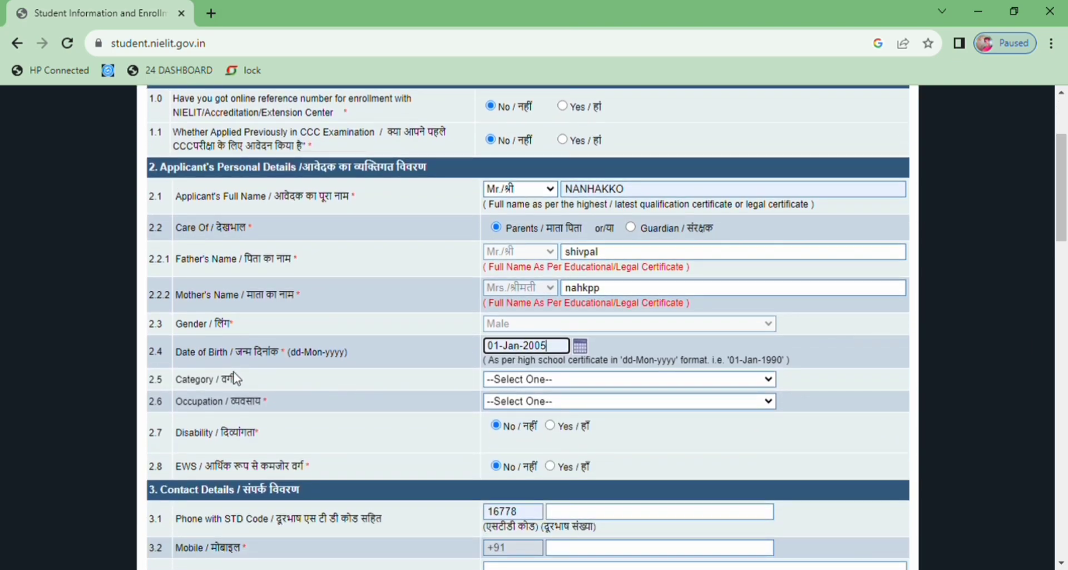
pyautogui.click(596, 376)
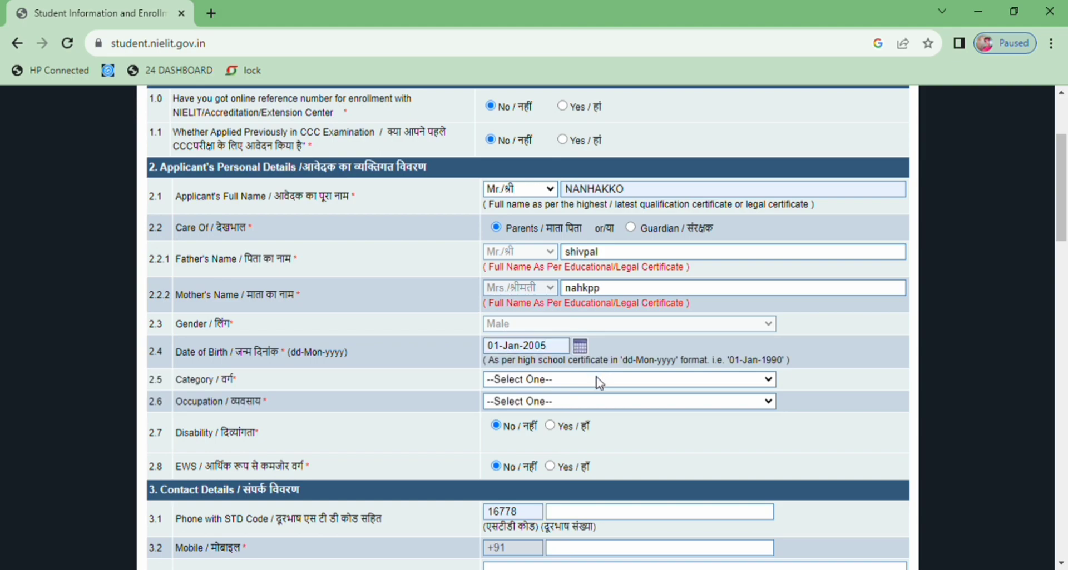
pyautogui.click(573, 411)
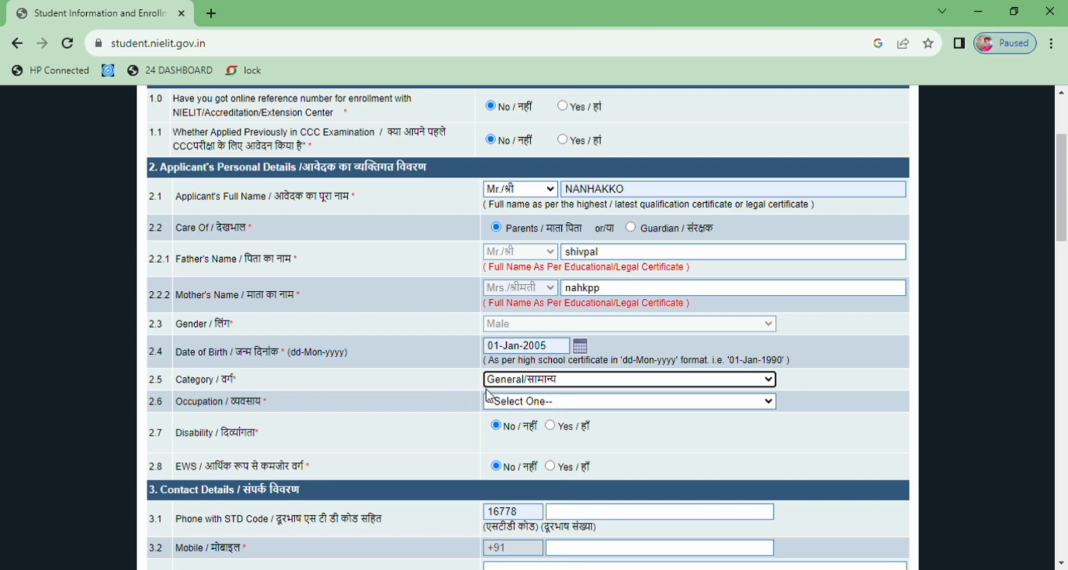
pyautogui.click(502, 400)
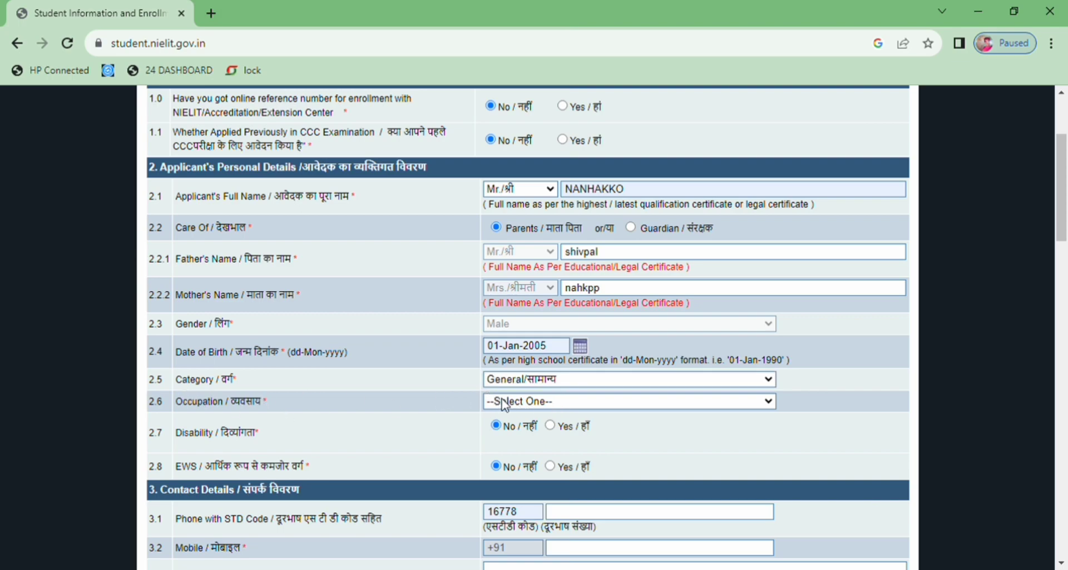
pyautogui.click(511, 465)
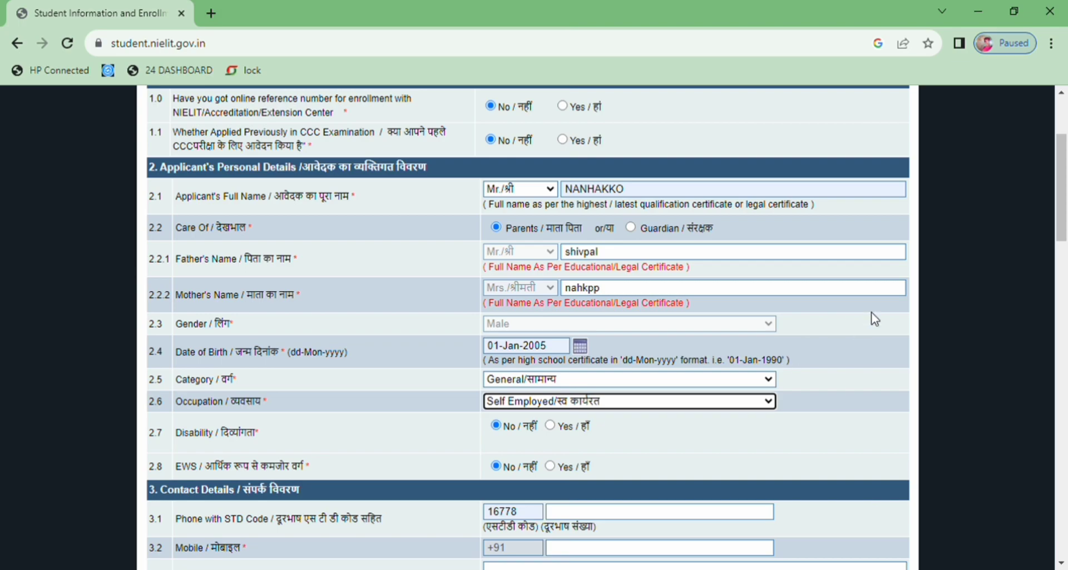
# Step: Trim the first address line and fill the second and third address lines from suggestions
pyautogui.scroll(-2, 1065, 212)
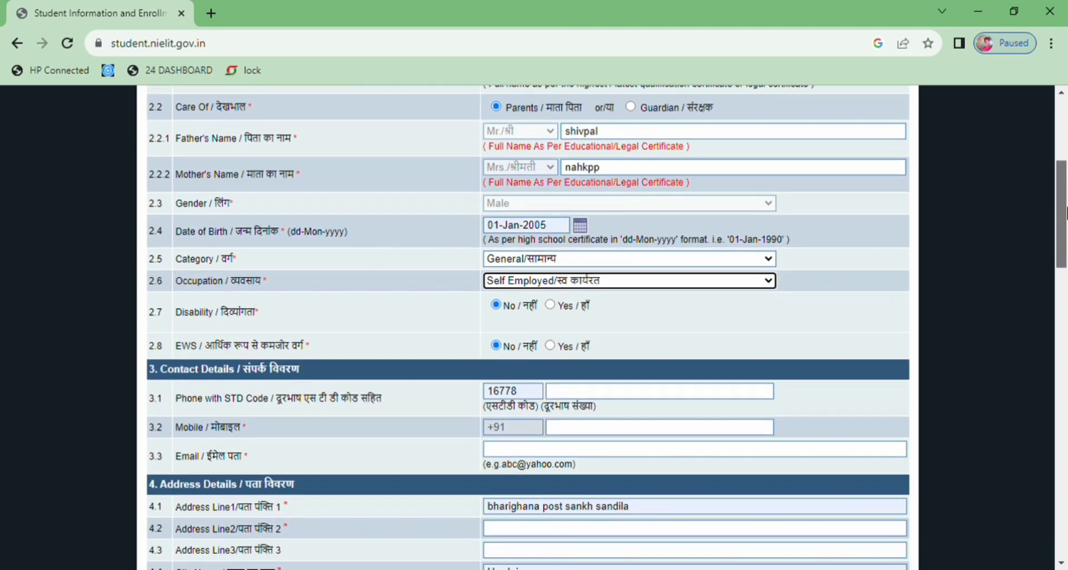
pyautogui.scroll(-1, 1064, 213)
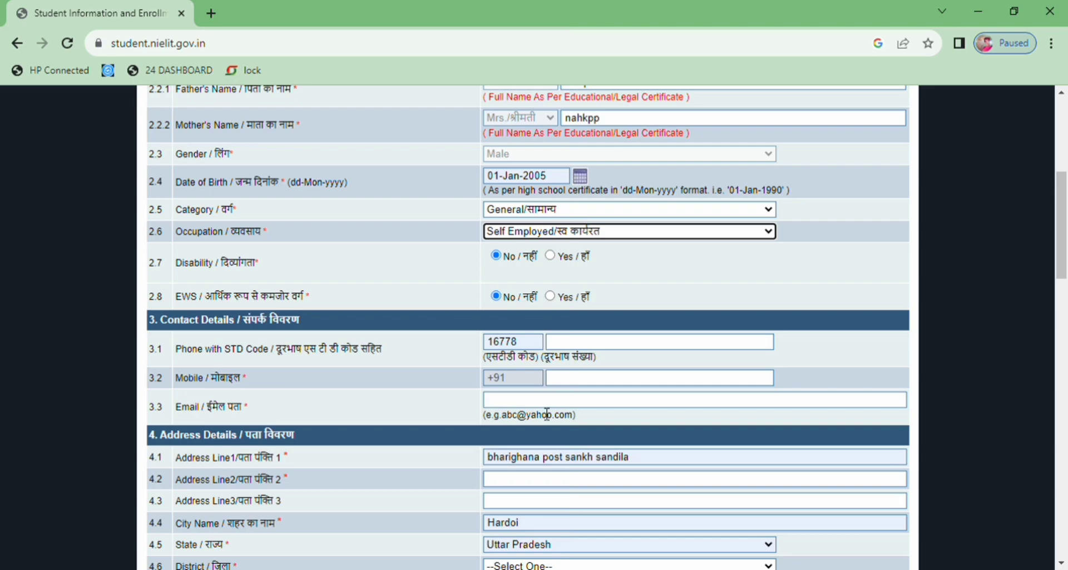
pyautogui.moveTo(1063, 248); pyautogui.dragTo(1063, 288)
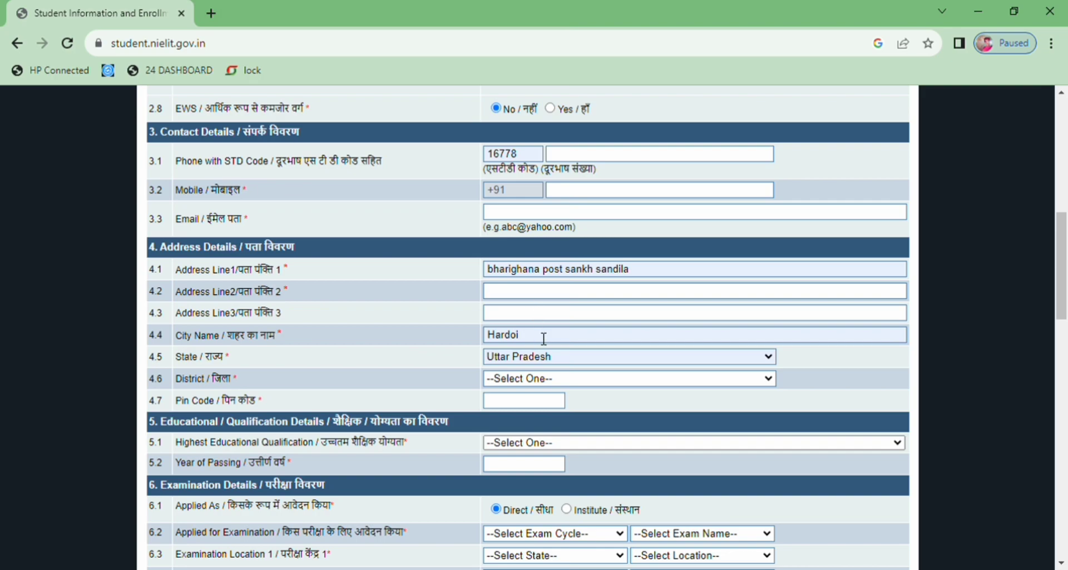
pyautogui.click(657, 277)
pyautogui.press('BackSpace')
pyautogui.press('BackSpace')
pyautogui.press('BackSpace')
pyautogui.press('BackSpace')
pyautogui.press('BackSpace')
pyautogui.press('BackSpace')
pyautogui.press('BackSpace')
pyautogui.press('BackSpace')
pyautogui.press('BackSpace')
pyautogui.press('BackSpace')
pyautogui.press('BackSpace')
pyautogui.press('BackSpace')
pyautogui.press('BackSpace')
pyautogui.press('BackSpace')
pyautogui.press('BackSpace')
pyautogui.press('BackSpace')
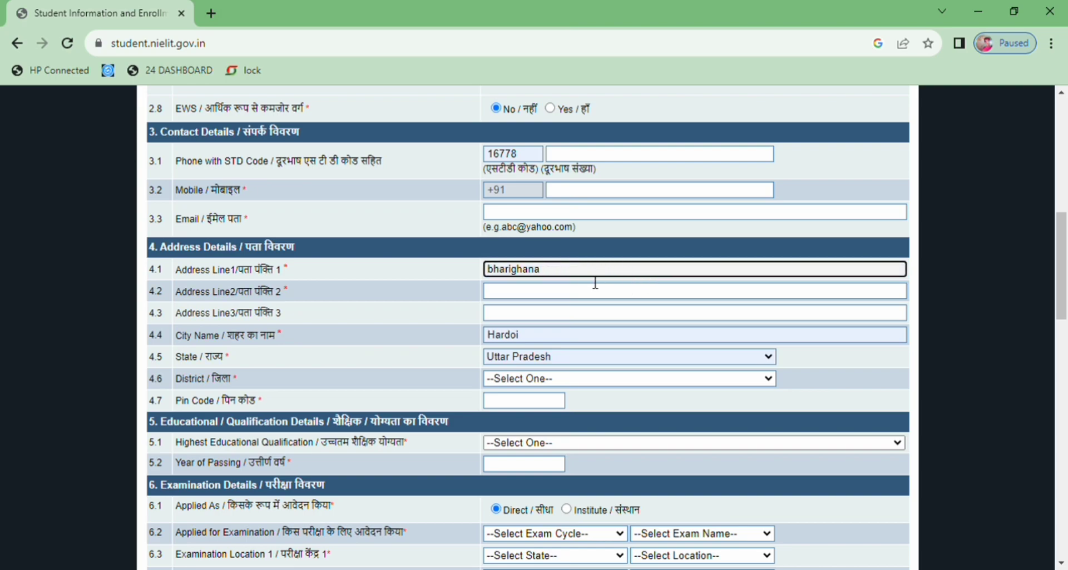
pyautogui.click(530, 290)
pyautogui.write('p')
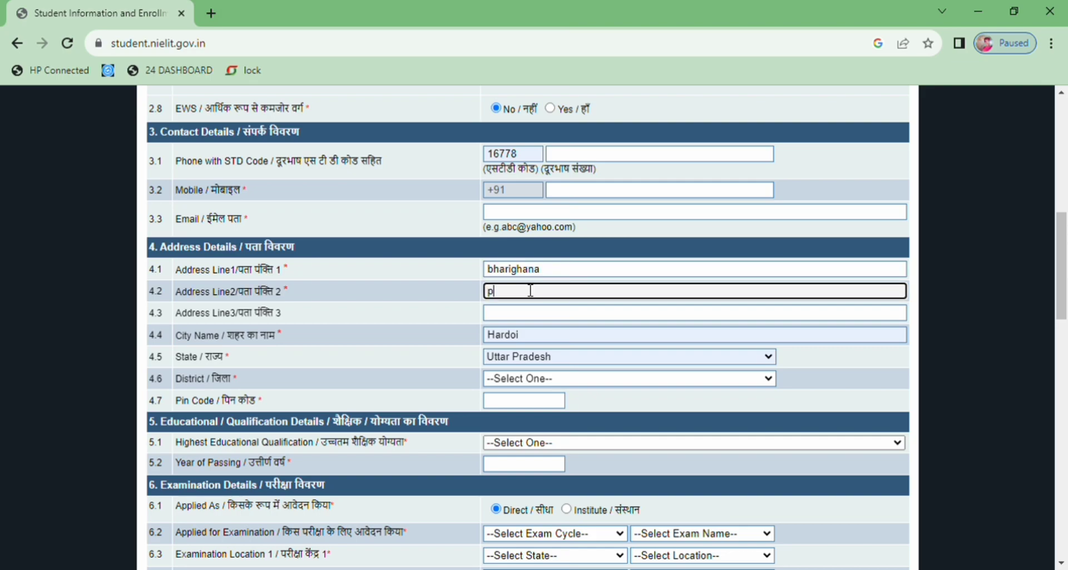
pyautogui.write('ost')
pyautogui.click(599, 330)
pyautogui.click(528, 313)
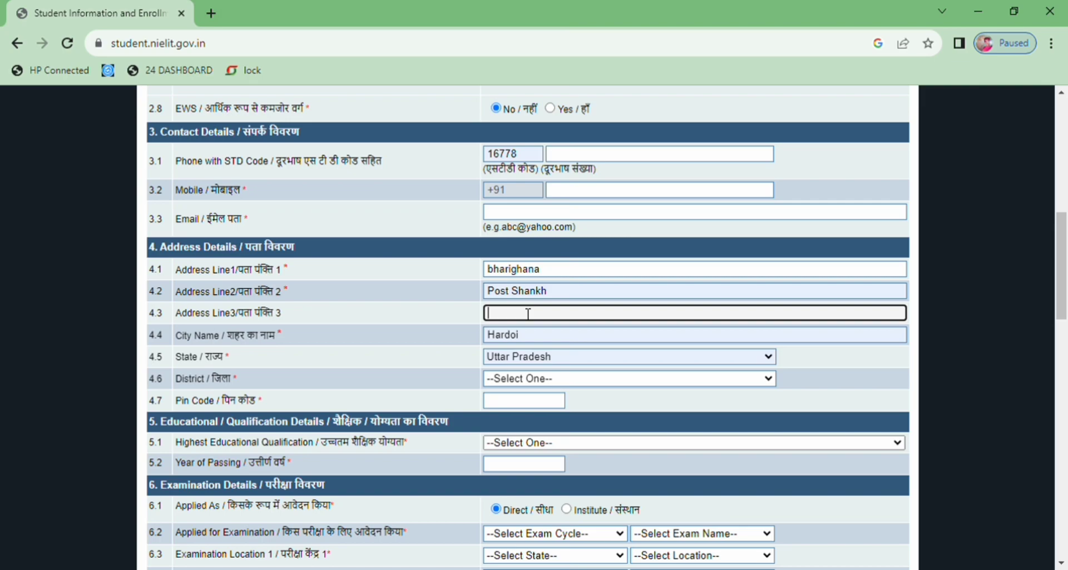
pyautogui.click(575, 346)
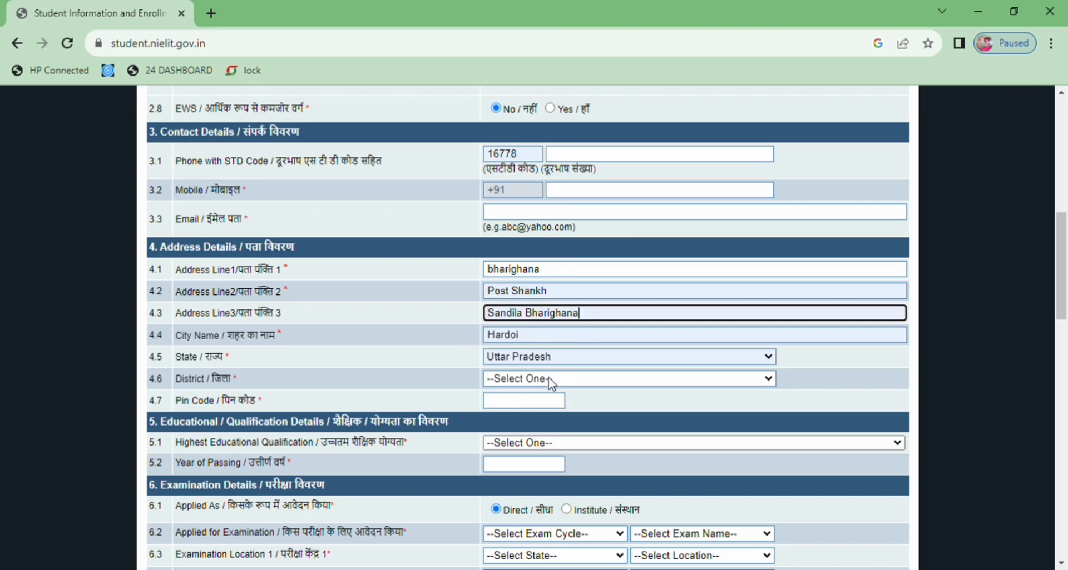
# Step: Replace the city name, pick the district, and fill the pin code from a suggestion
pyautogui.click(536, 336)
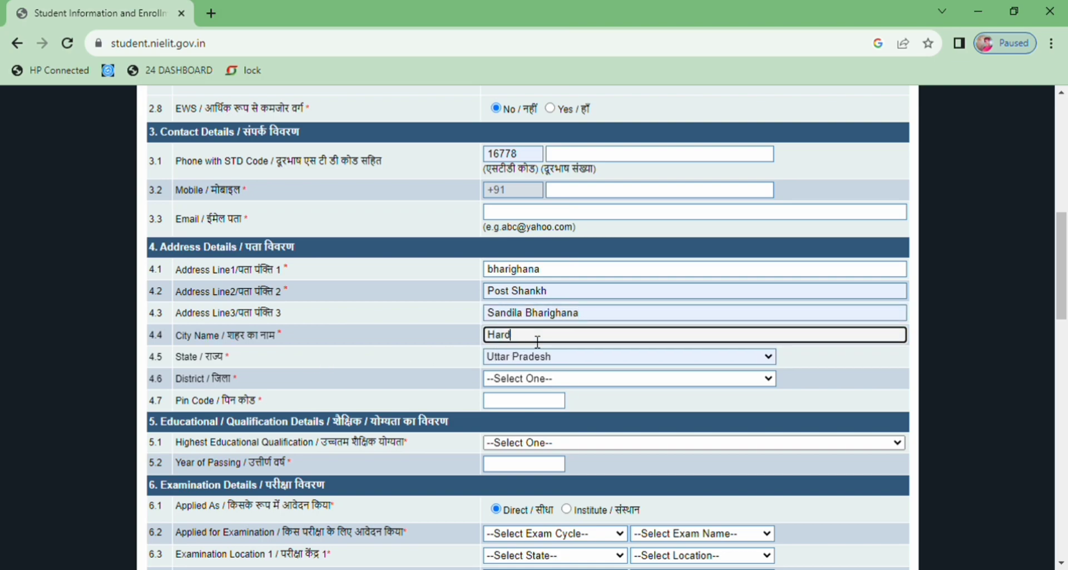
pyautogui.press('BackSpace')
pyautogui.press('BackSpace')
pyautogui.press('BackSpace')
pyautogui.press('BackSpace')
pyautogui.write('sa')
pyautogui.click(573, 361)
pyautogui.click(506, 377)
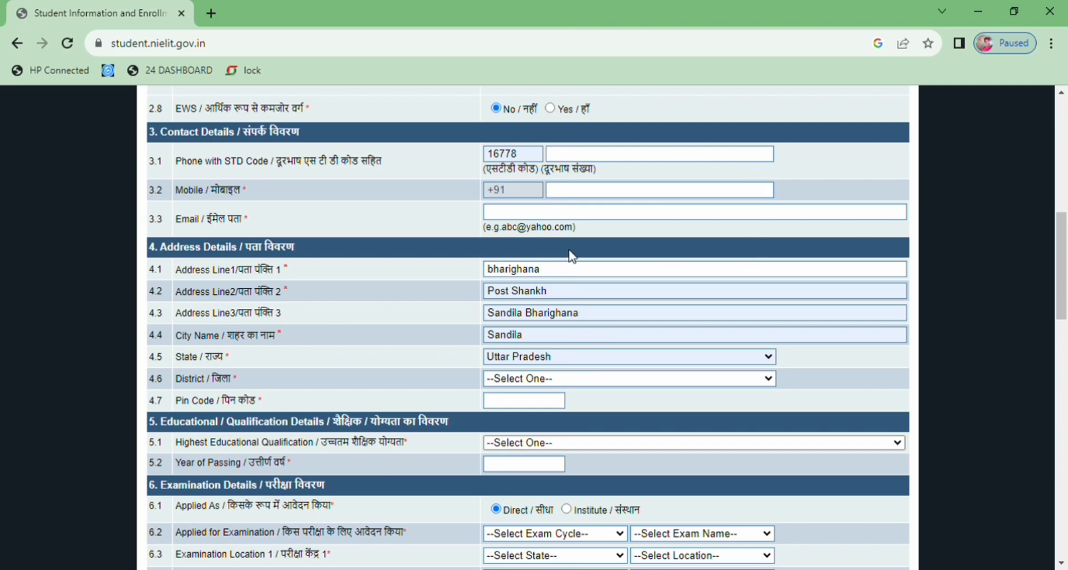
pyautogui.click(551, 177)
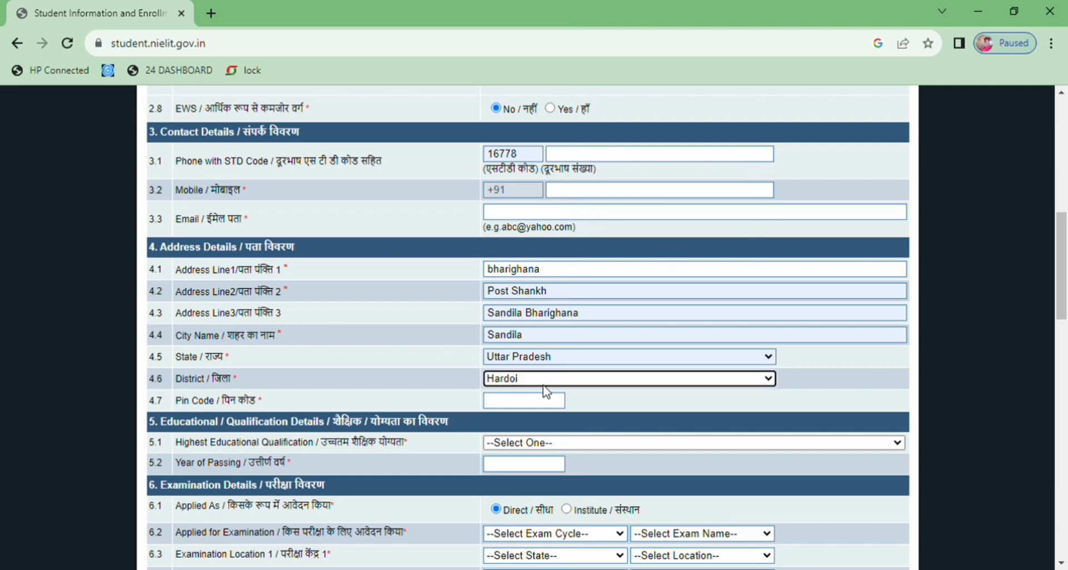
pyautogui.click(524, 405)
pyautogui.click(541, 428)
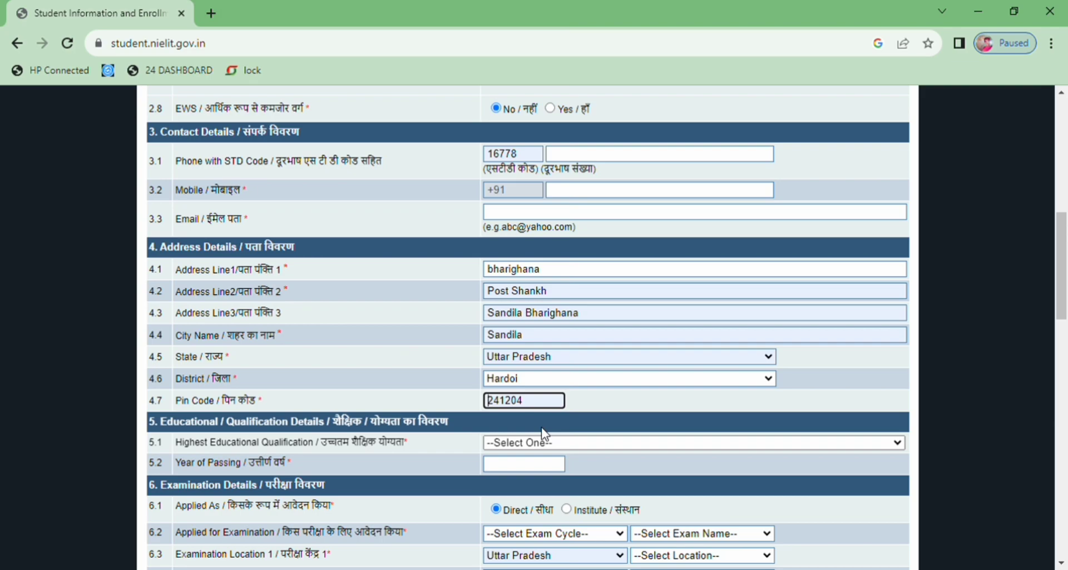
pyautogui.click(572, 447)
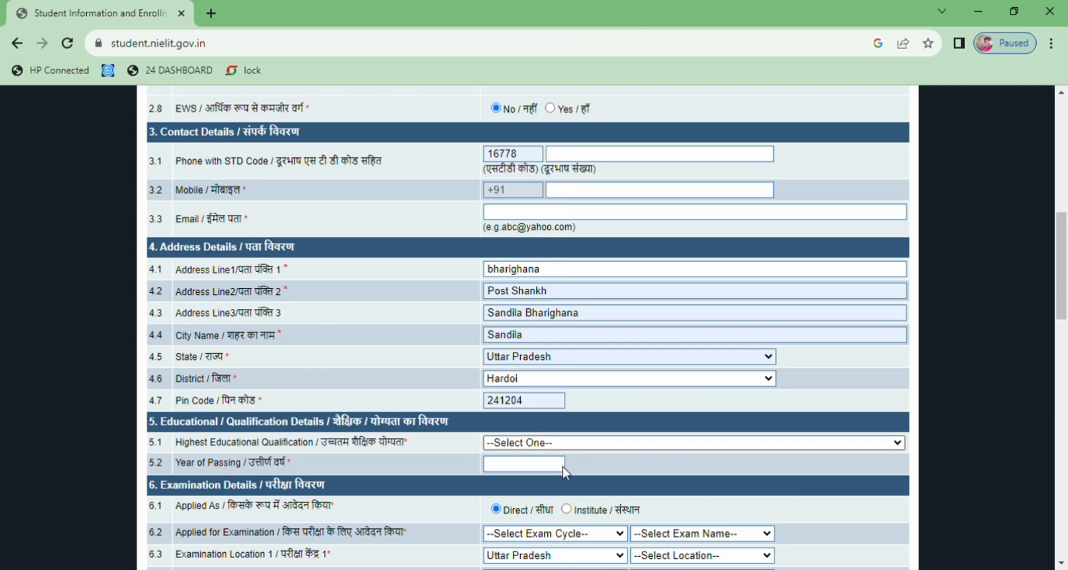
# Step: Select 12th Pass as Highest Educational Qualification and enter 2023 as Year of Passing
pyautogui.click(529, 536)
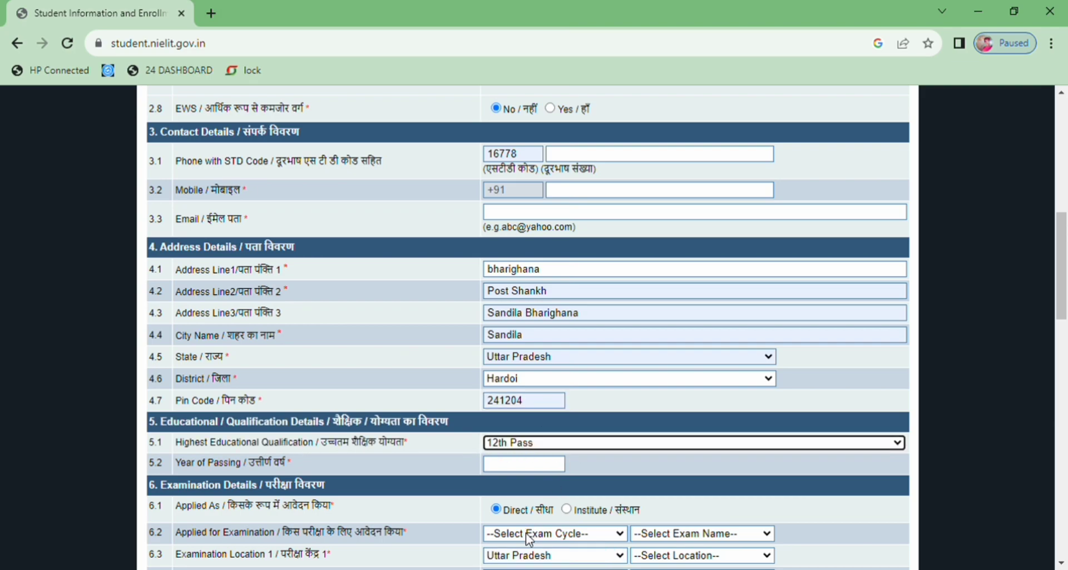
pyautogui.click(500, 469)
pyautogui.write('2023')
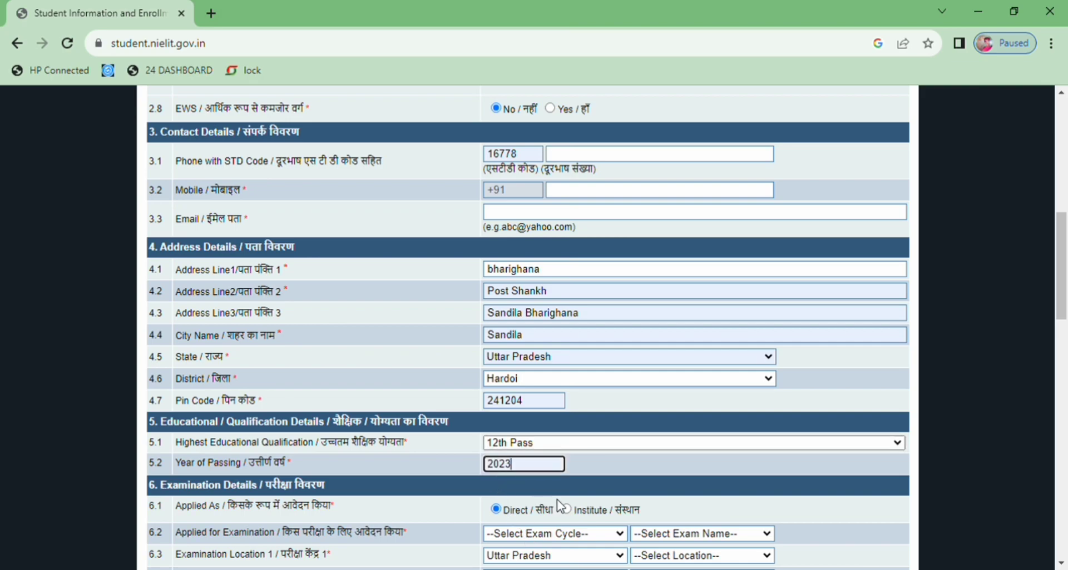
pyautogui.moveTo(1062, 289); pyautogui.dragTo(1062, 334)
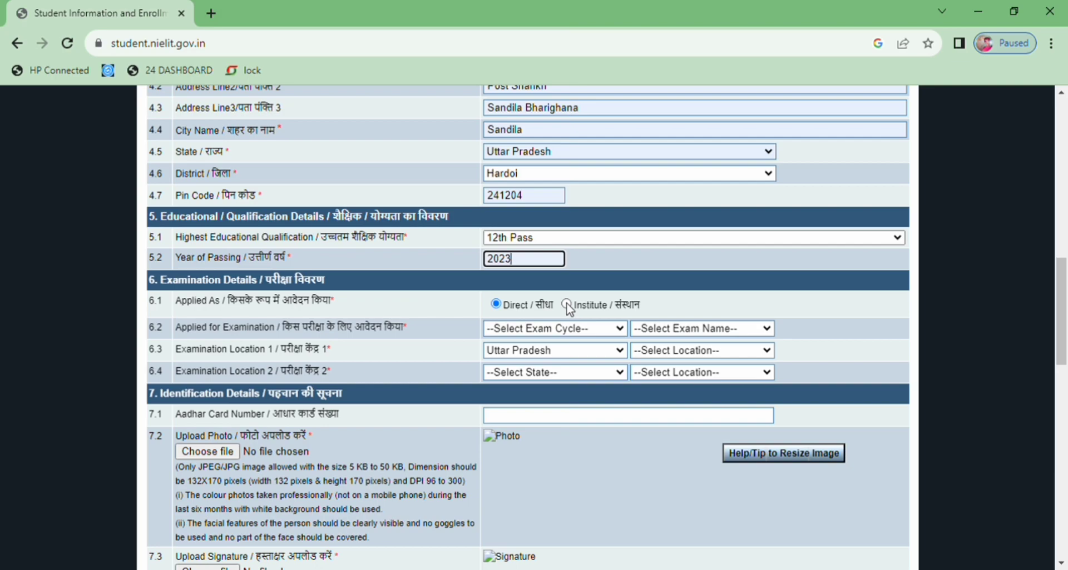
# Step: Keep the Direct application mode and select Every Month Exam Cycle
pyautogui.click(566, 305)
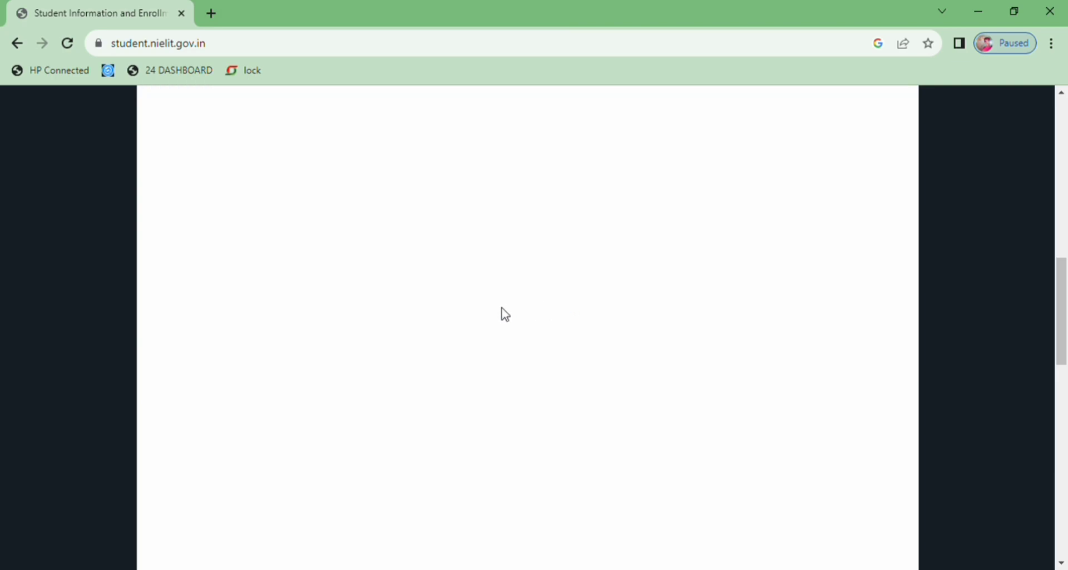
pyautogui.moveTo(1061, 274); pyautogui.dragTo(1023, 285)
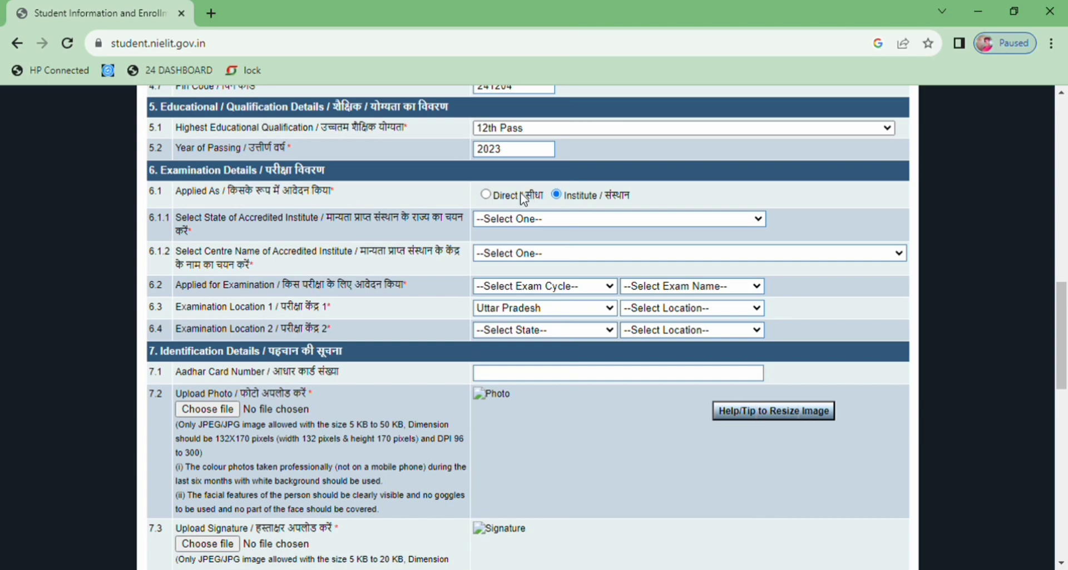
pyautogui.click(485, 195)
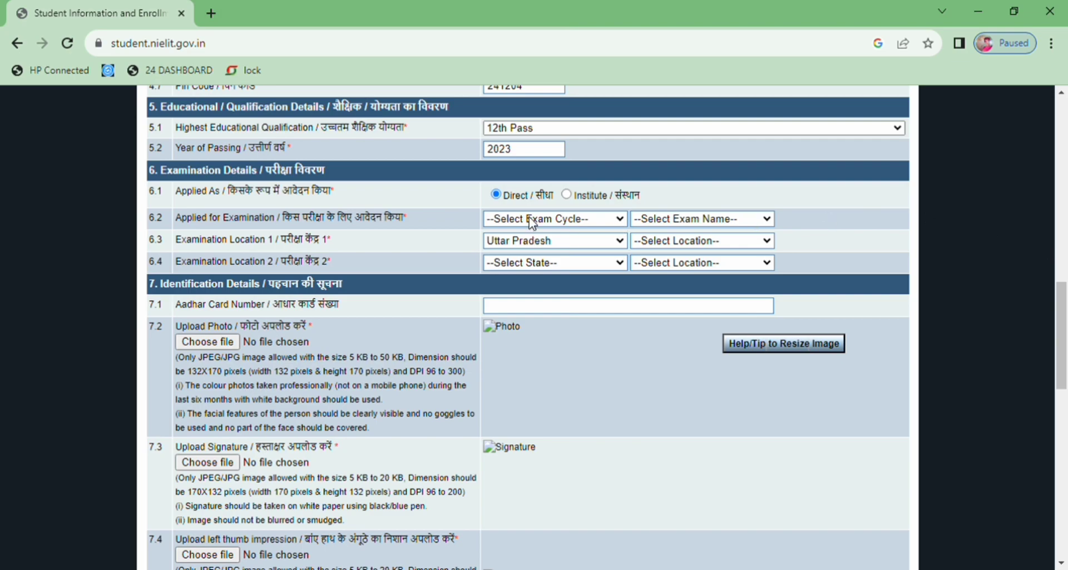
pyautogui.click(530, 248)
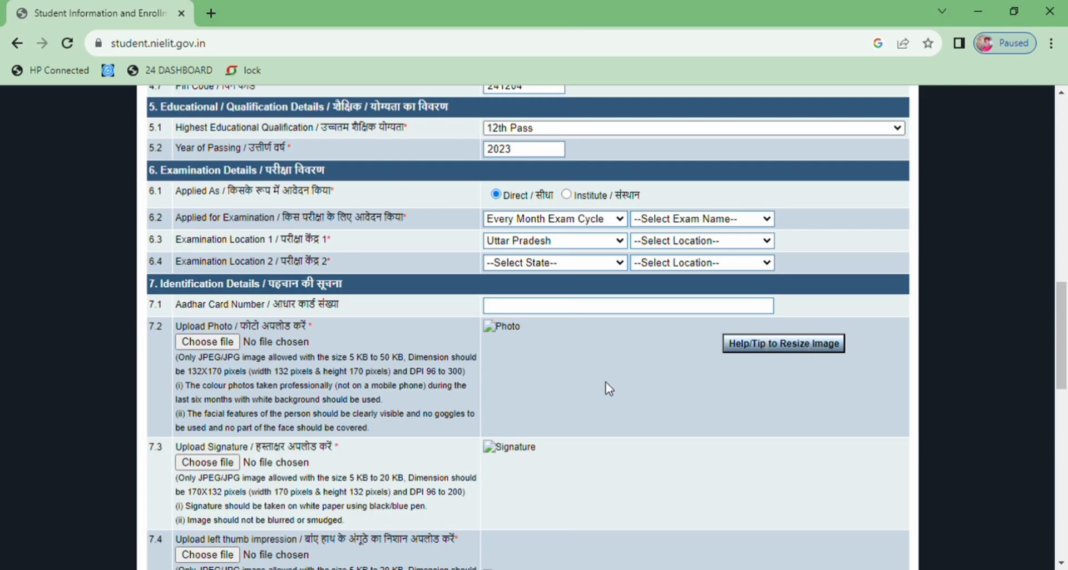
# Step: Set an exam-location state to Uttar Pradesh and choose December, 2023 as the exam name
pyautogui.click(566, 495)
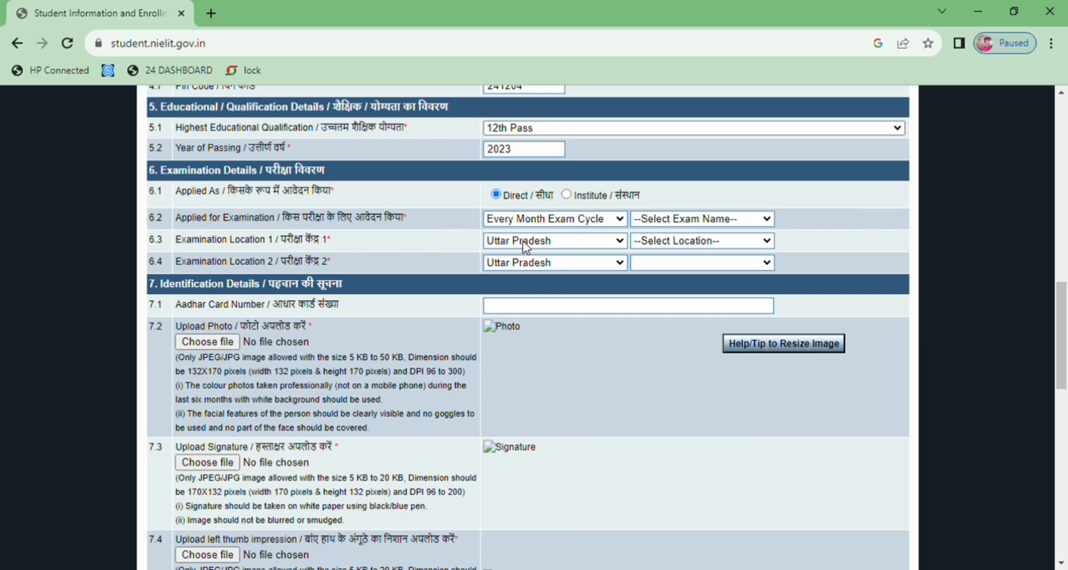
pyautogui.click(673, 228)
pyautogui.click(674, 251)
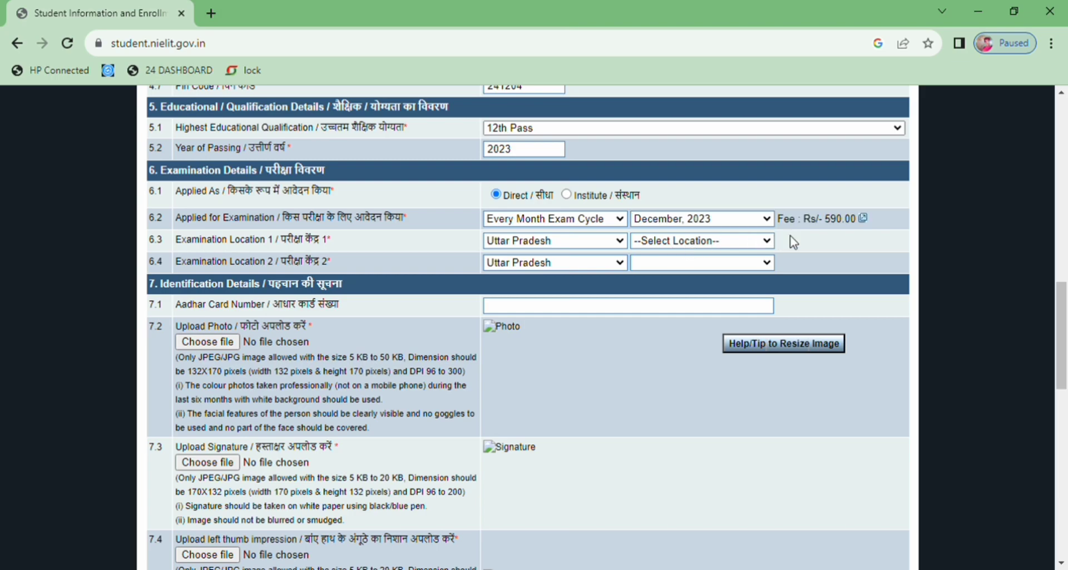
pyautogui.moveTo(866, 229); pyautogui.dragTo(747, 238)
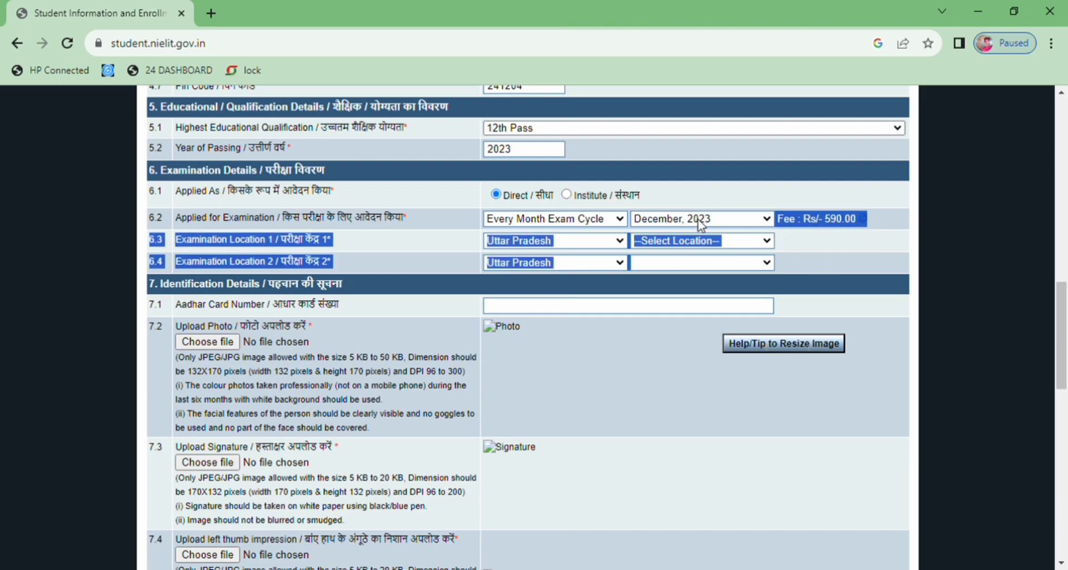
pyautogui.click(693, 187)
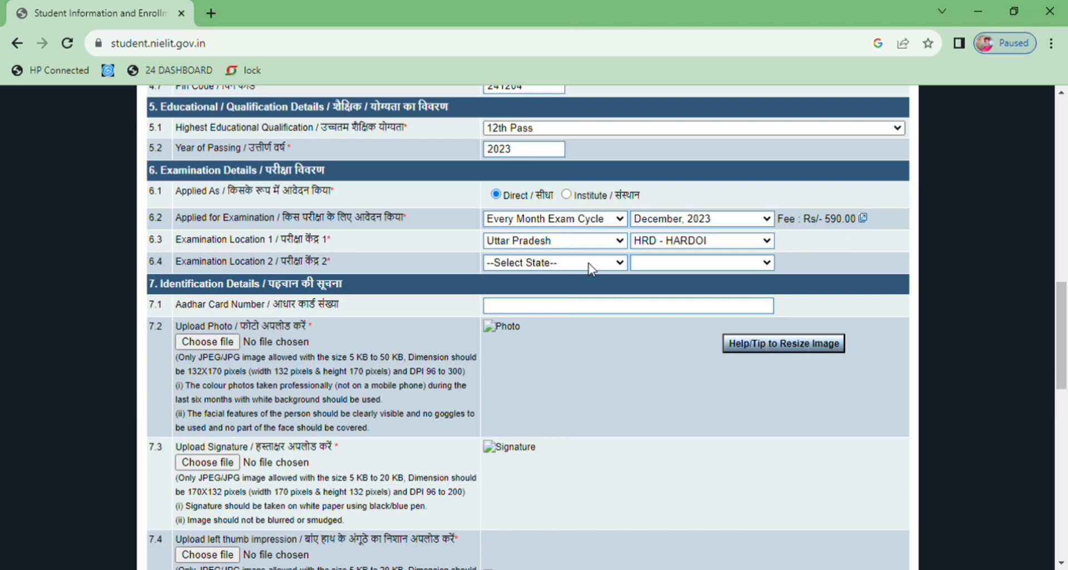
# Step: Set the second exam centre to Uttar Pradesh, HPR - HAPUR, and paste the Aadhaar number
pyautogui.click(558, 294)
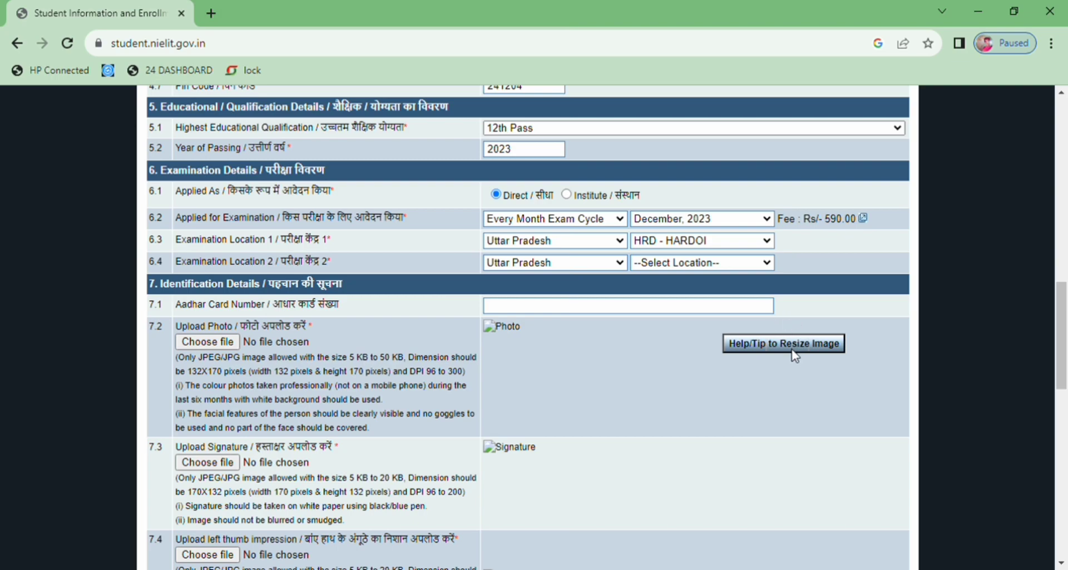
pyautogui.click(703, 343)
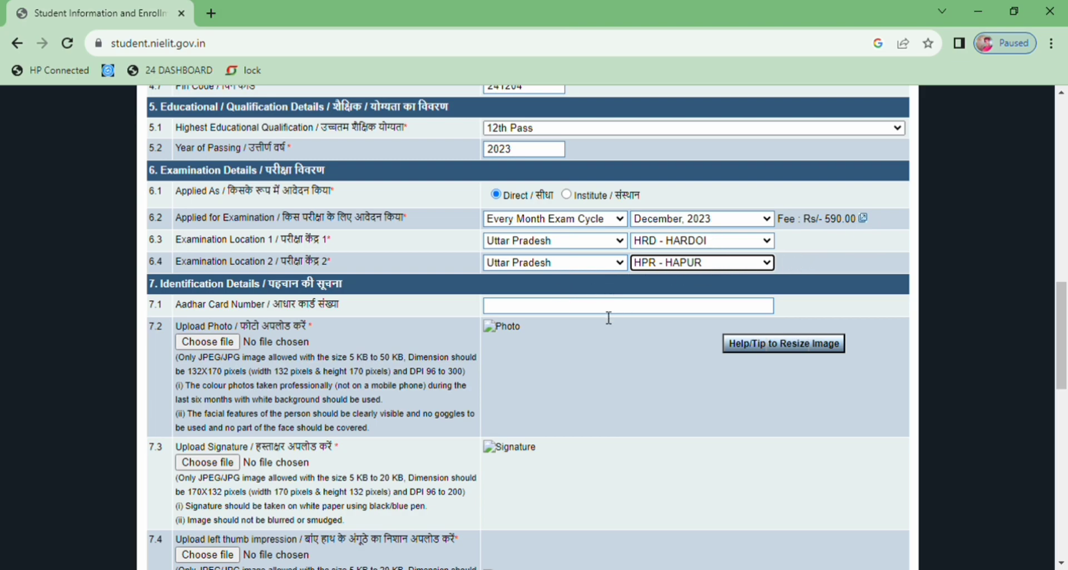
pyautogui.click(568, 314)
pyautogui.hotkey('ctrl', 'v')
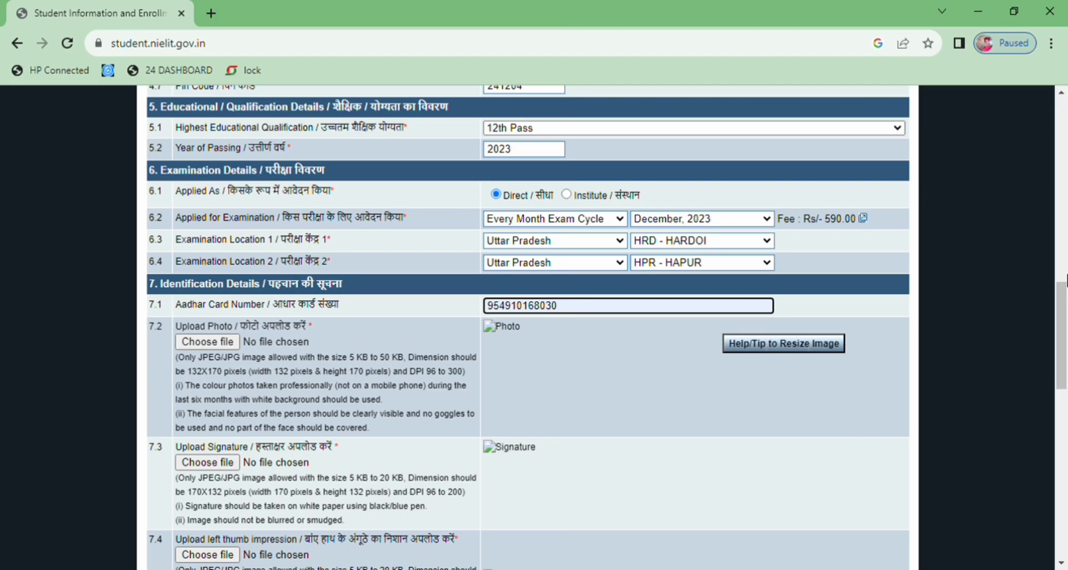
# Step: Scroll through the application form to the Aadhaar Card Number field in the identification details
pyautogui.scroll(8, 1066, 288)
pyautogui.moveTo(1065, 303); pyautogui.dragTo(1035, 387)
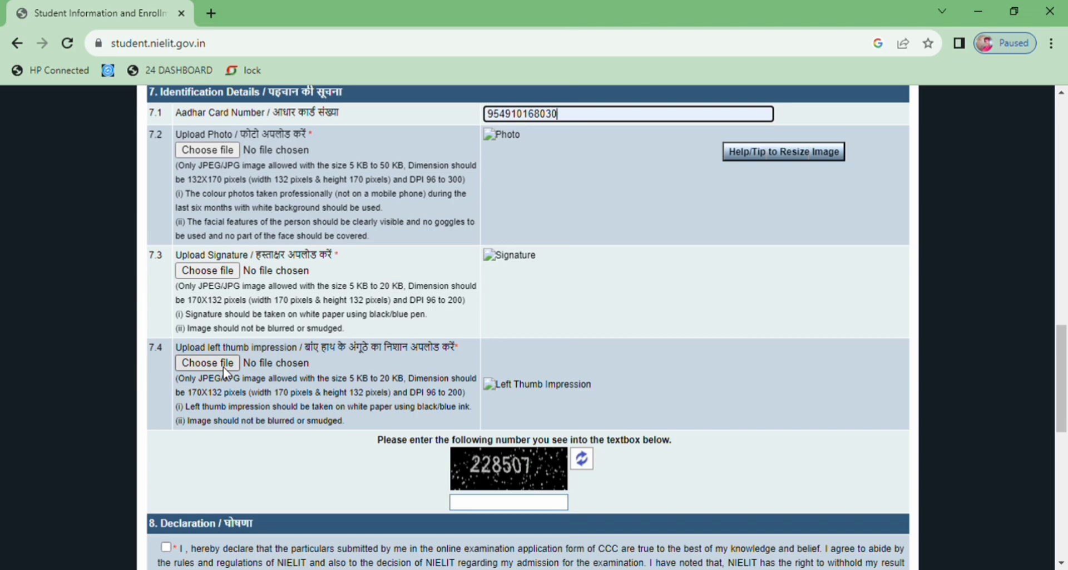
# Step: Tick the declaration agreement, then try submitting the CCC application form twice
pyautogui.click(499, 493)
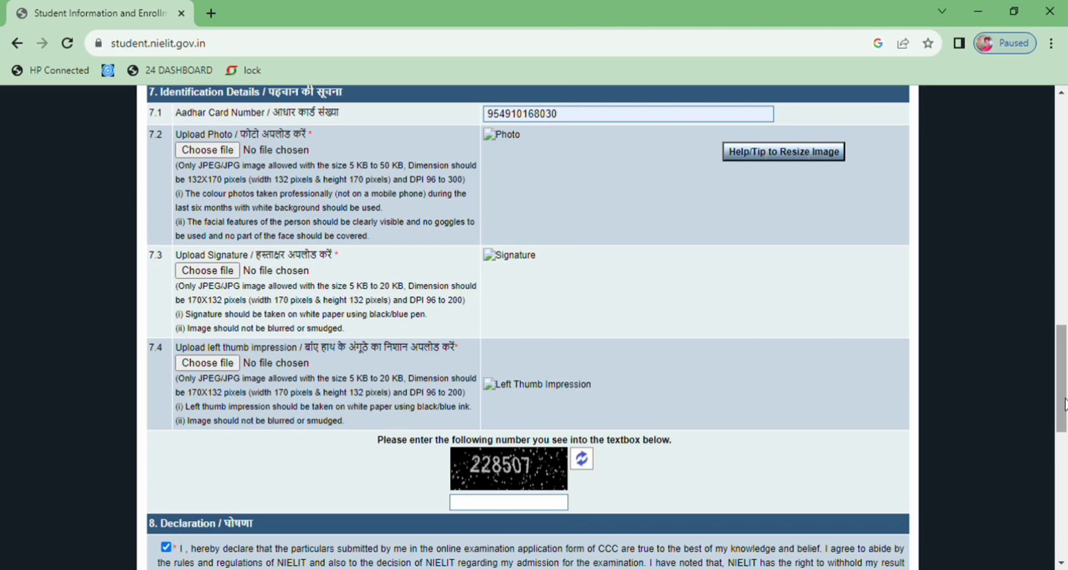
pyautogui.moveTo(1060, 378); pyautogui.dragTo(1061, 458)
pyautogui.click(510, 351)
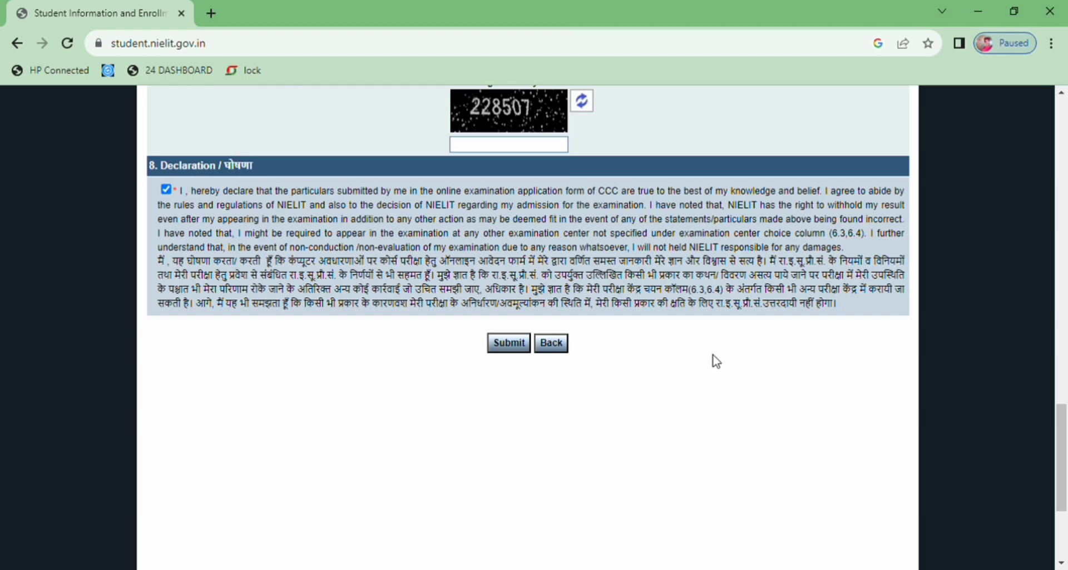
pyautogui.moveTo(1062, 499); pyautogui.dragTo(1062, 565)
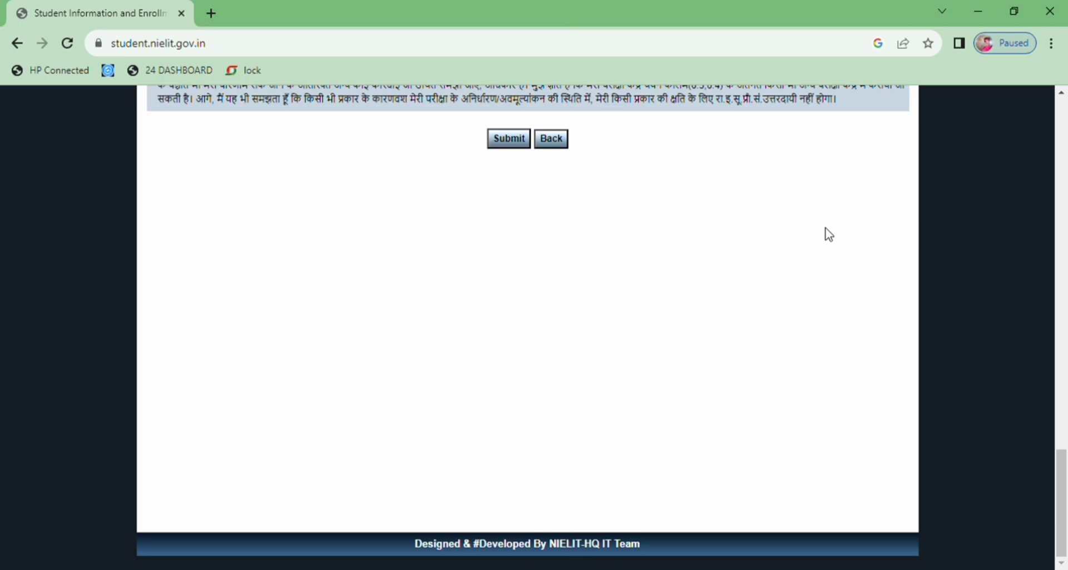
pyautogui.click(506, 144)
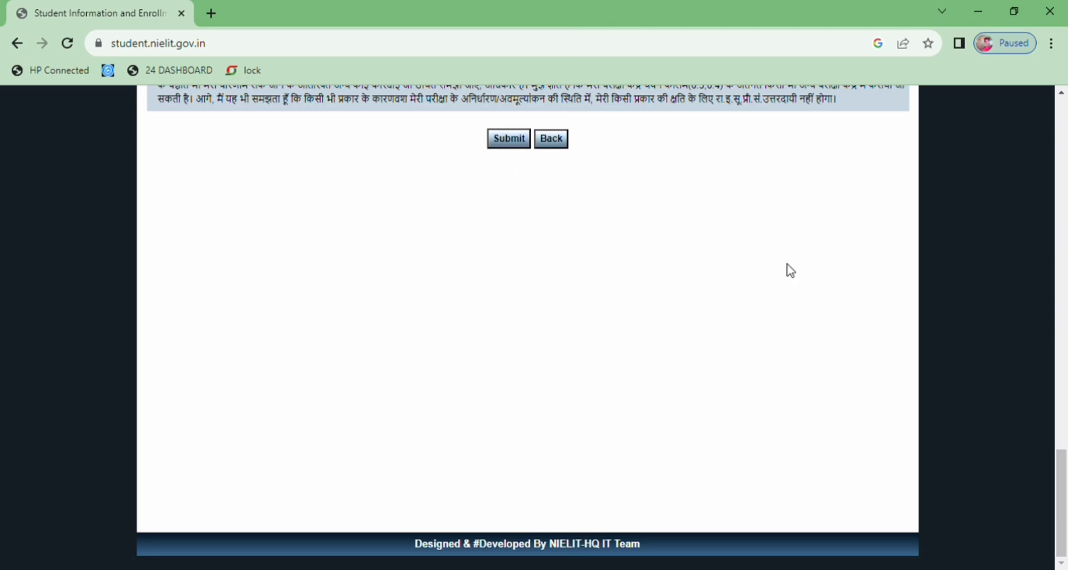